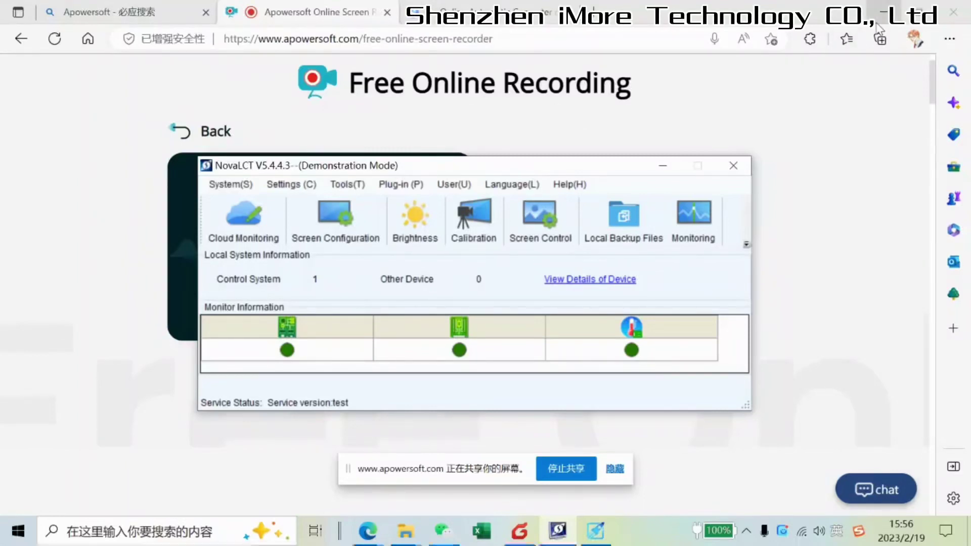
Minimize the browser and move the NovaLCT main window slightly up.
click(881, 12)
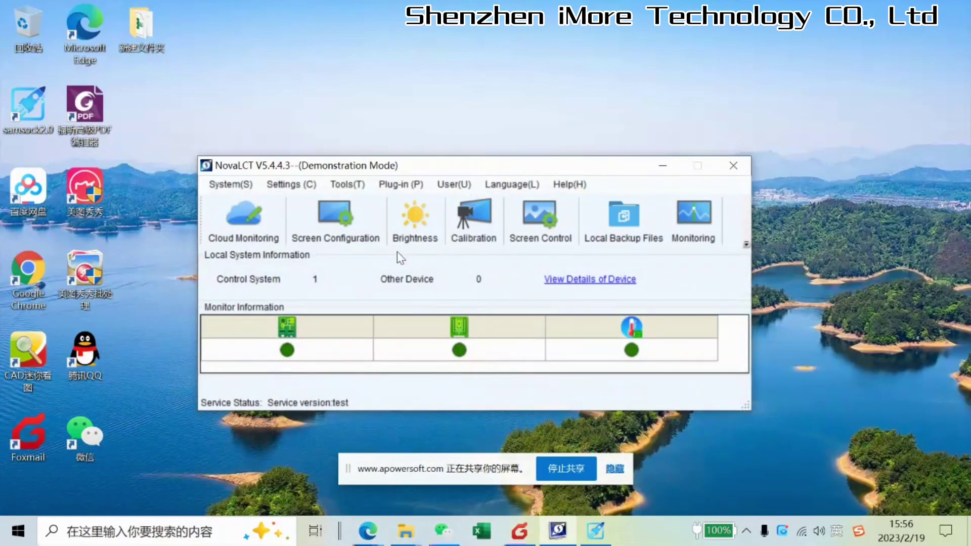
drag(403, 165, 408, 153)
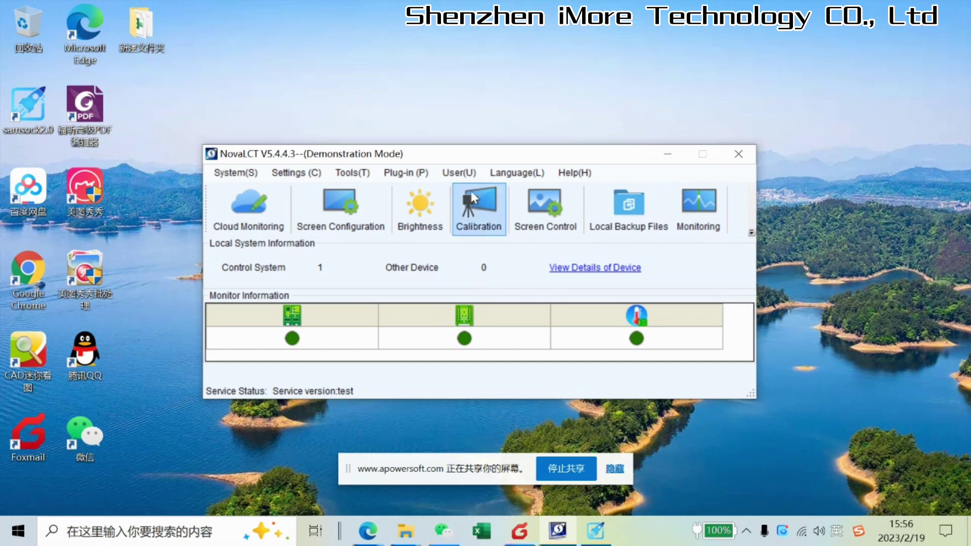
Open Screen Configuration for COM99 and advance to the Receiving Card page with ICND2153, 160×240 cabinet.
click(459, 175)
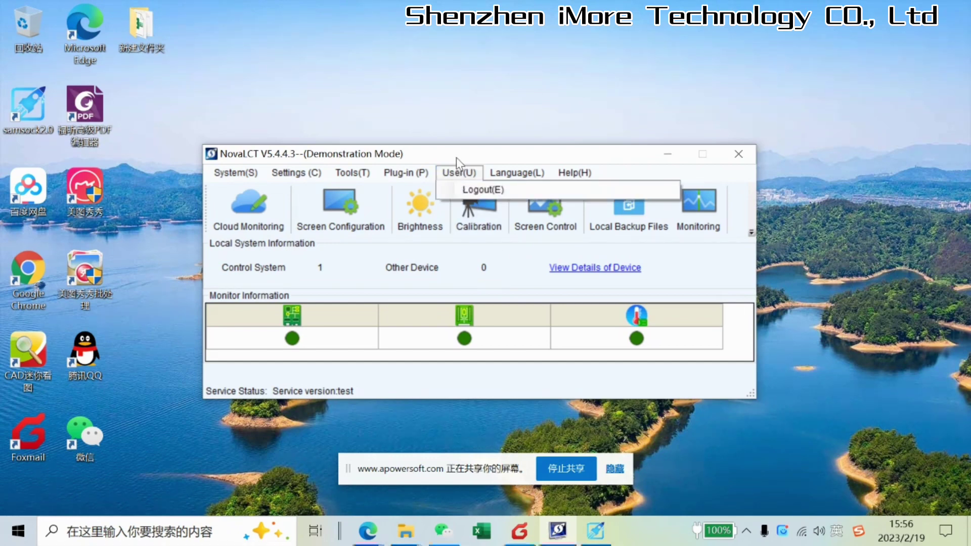
click(439, 174)
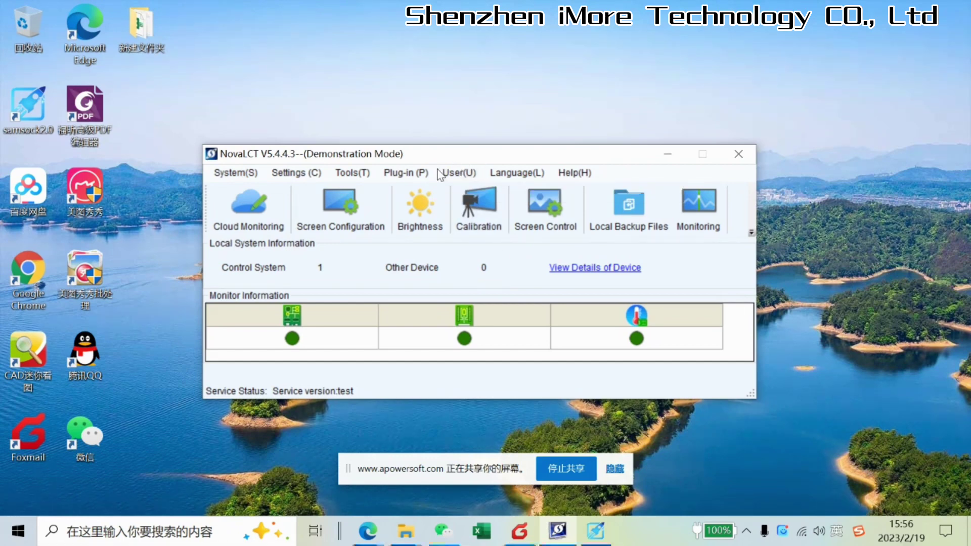
click(348, 214)
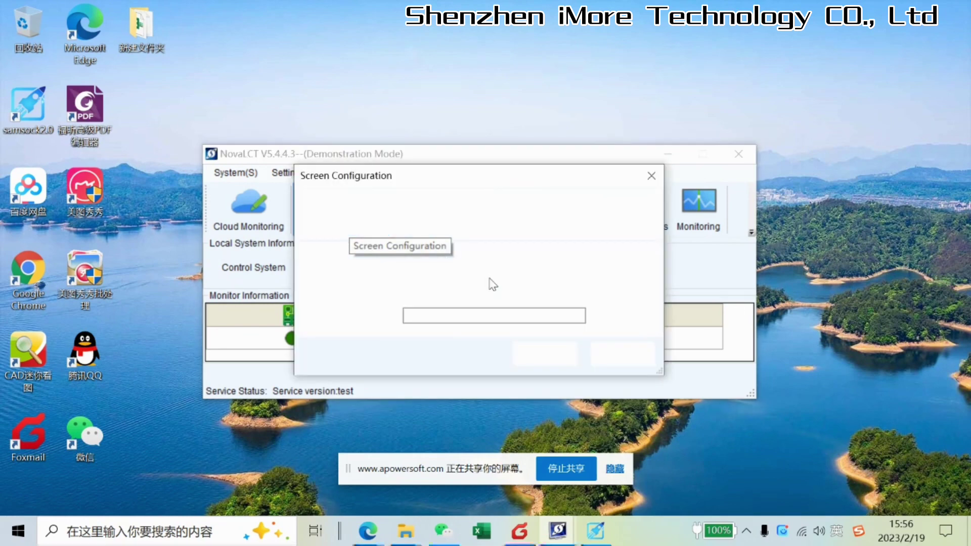
click(556, 357)
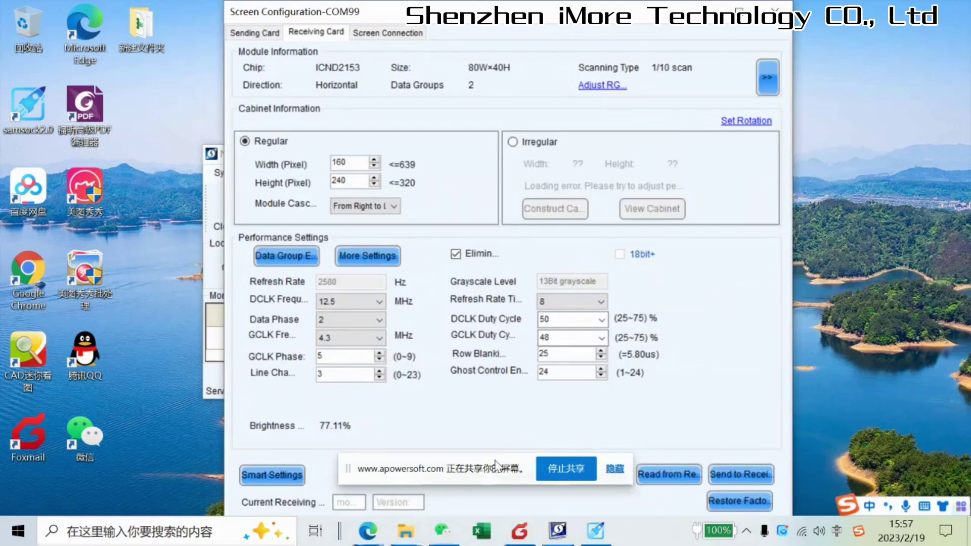
drag(503, 463, 868, 513)
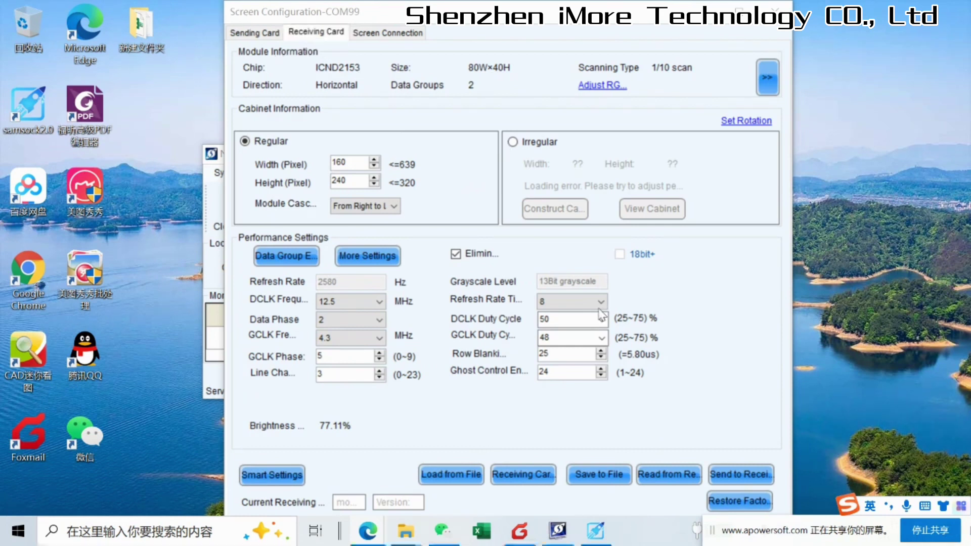
Launch Smart Settings and continue with Option 1 to reach Guide 1.
click(289, 480)
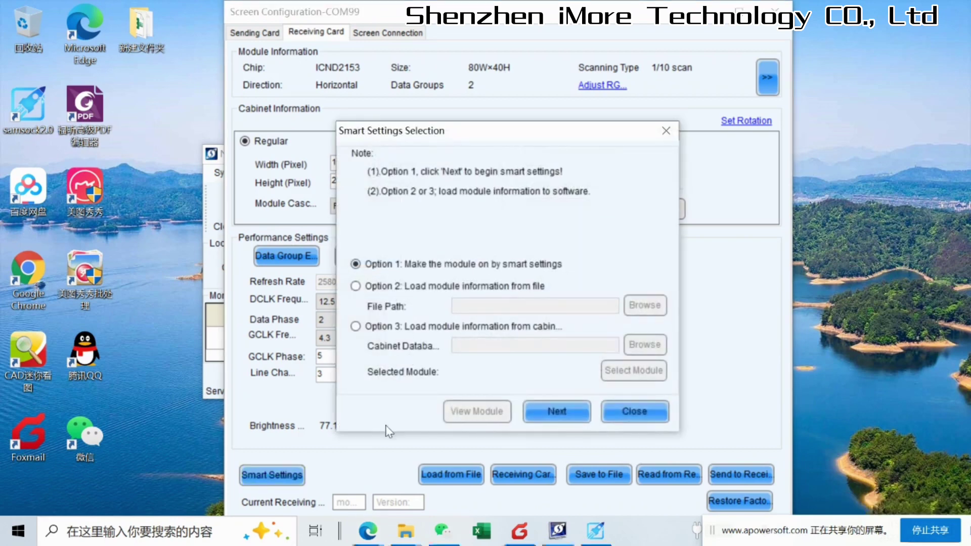
click(568, 419)
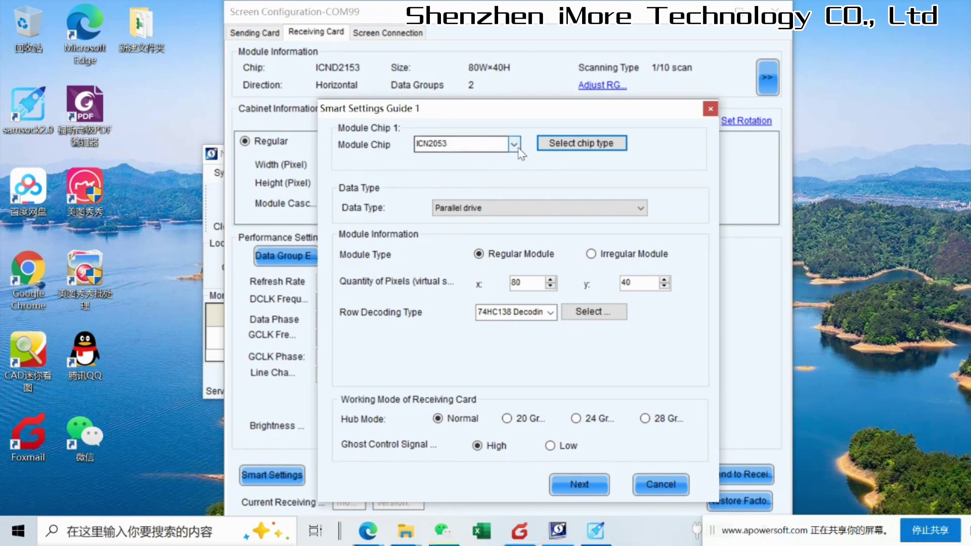
Replace the ICN2053 module chip with ICND2153 by searching for 2153.
double_click(469, 150)
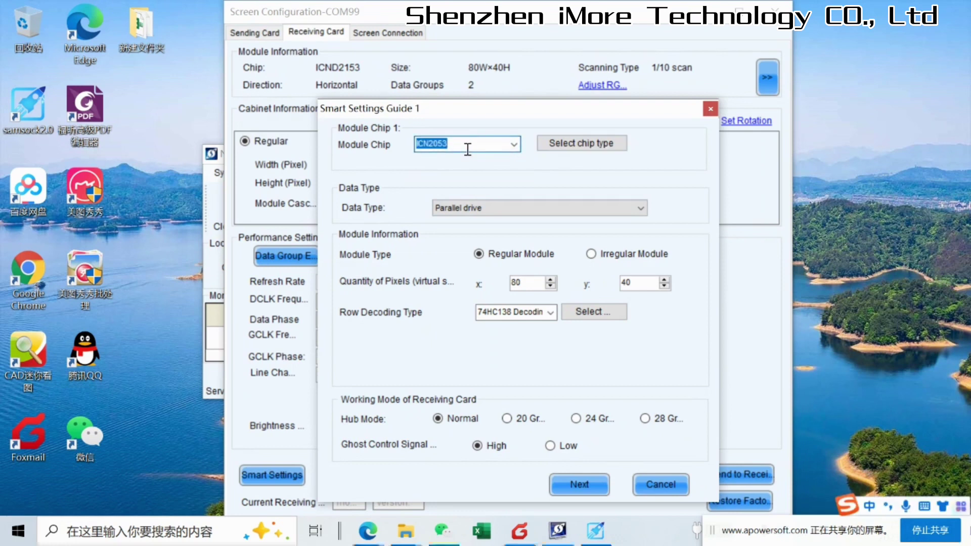
text(21)
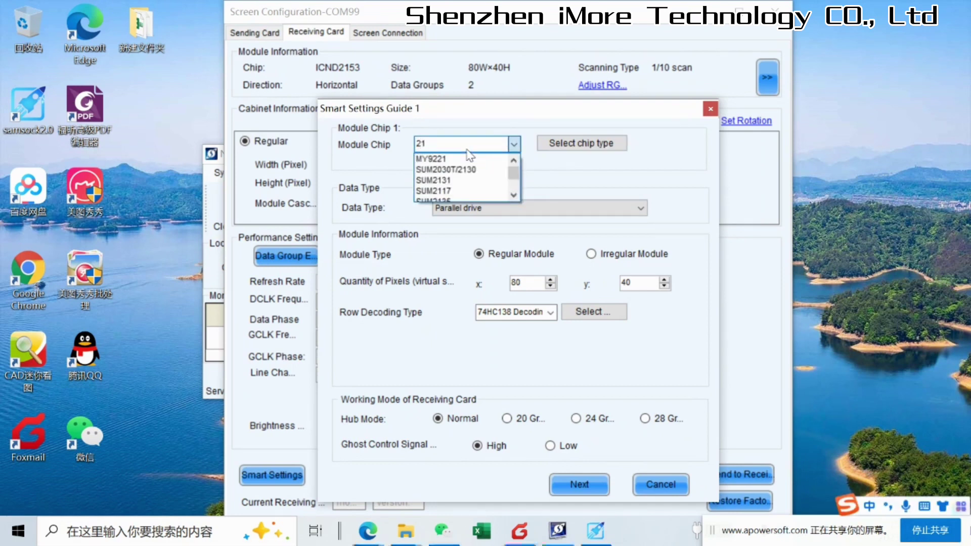
text(53)
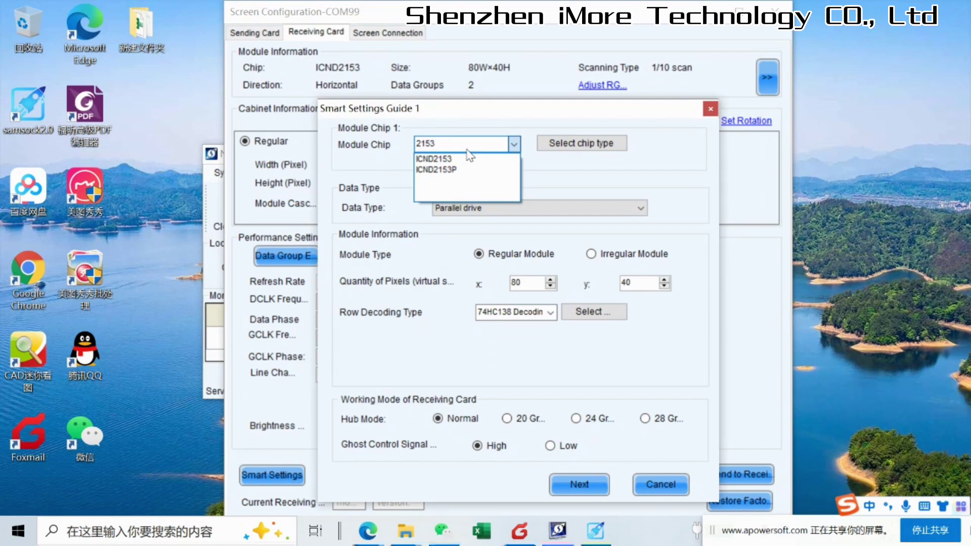
click(463, 160)
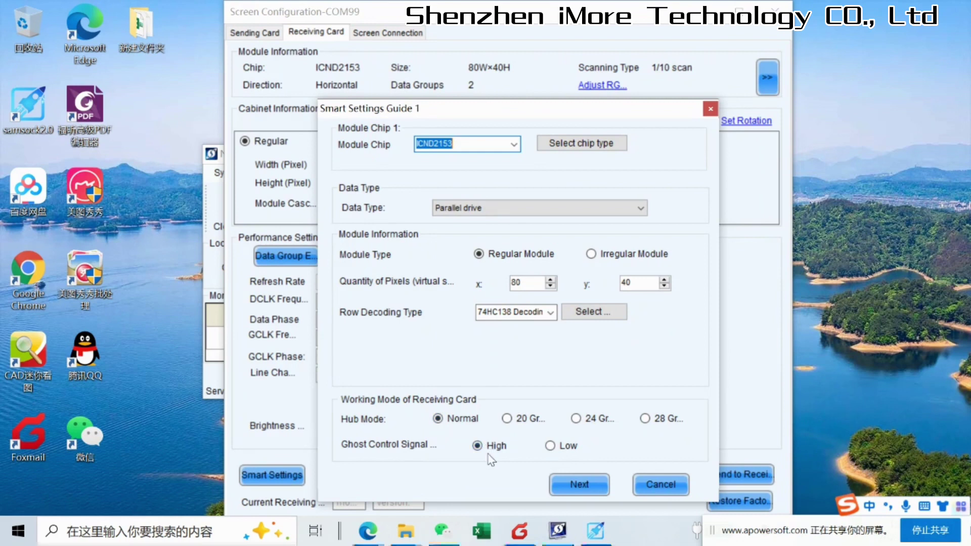
Apply Guide 1's ICND2153 chip settings and advance to Guide 2.
click(577, 487)
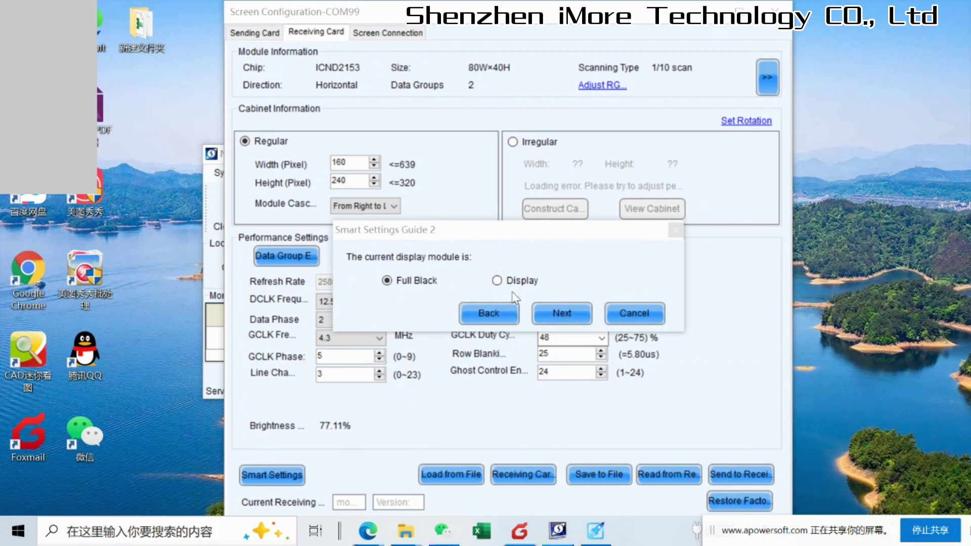
Confirm the module is full black, keep status 3 as Blue, and enable manual status switching.
click(572, 314)
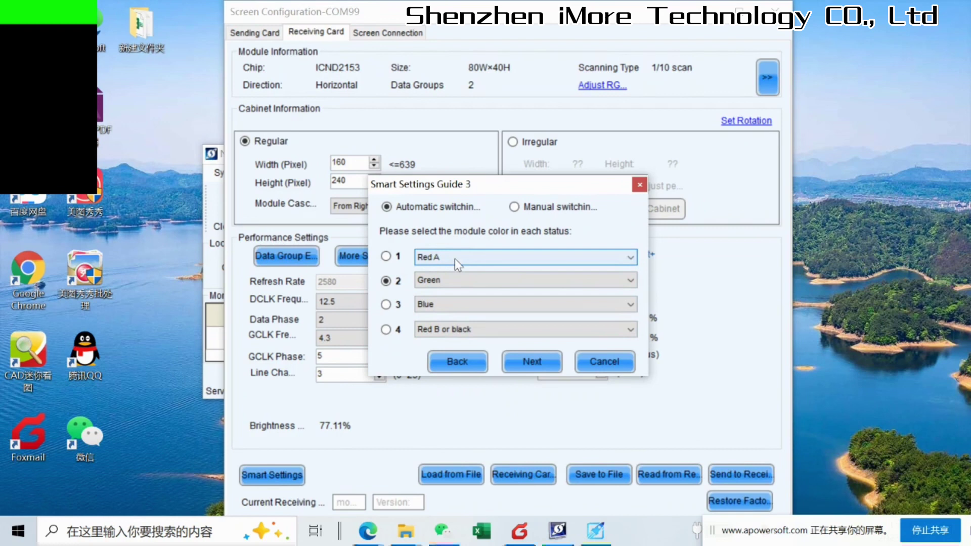
click(455, 259)
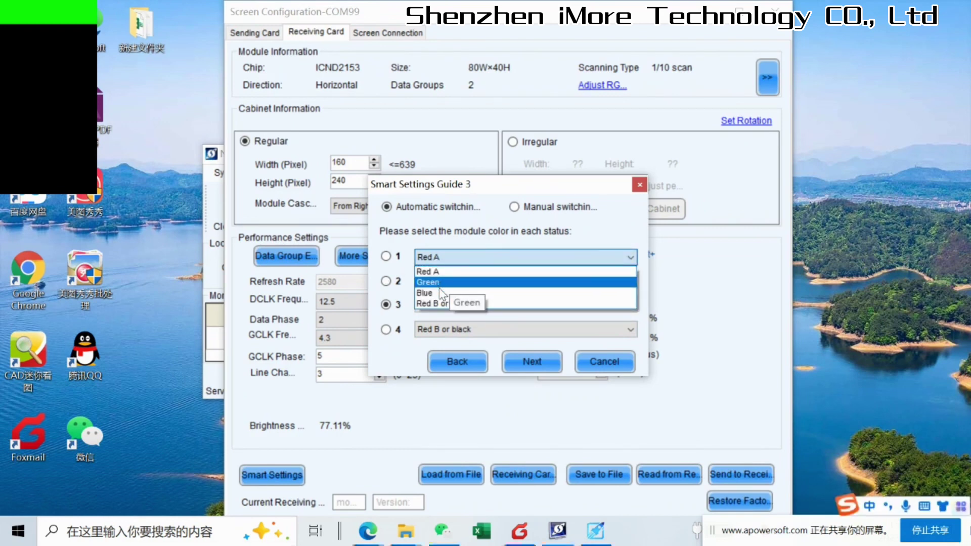
click(580, 223)
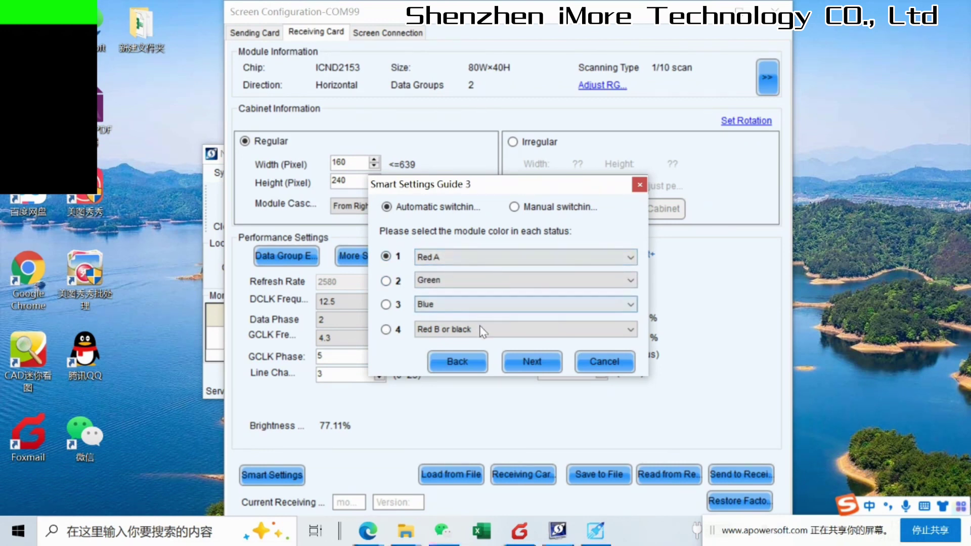
click(460, 310)
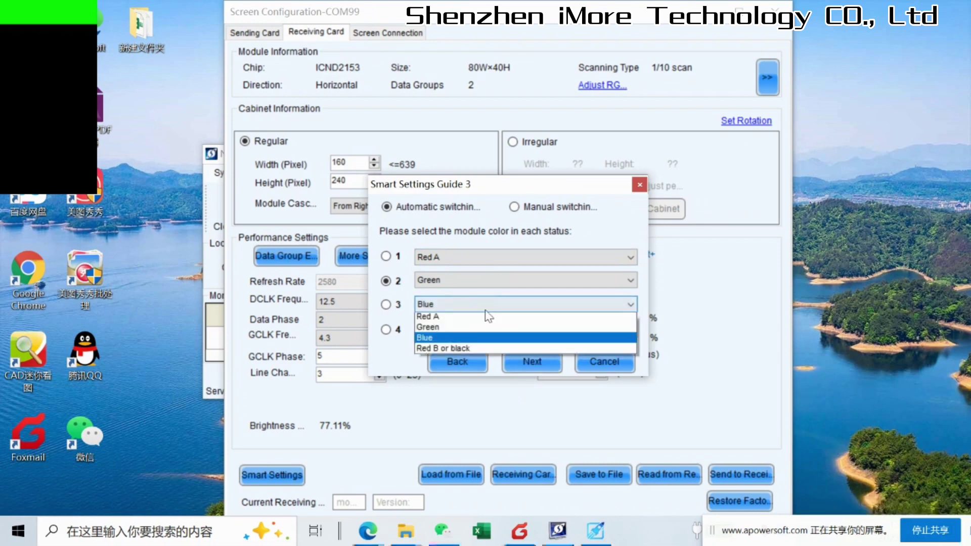
click(483, 311)
click(532, 209)
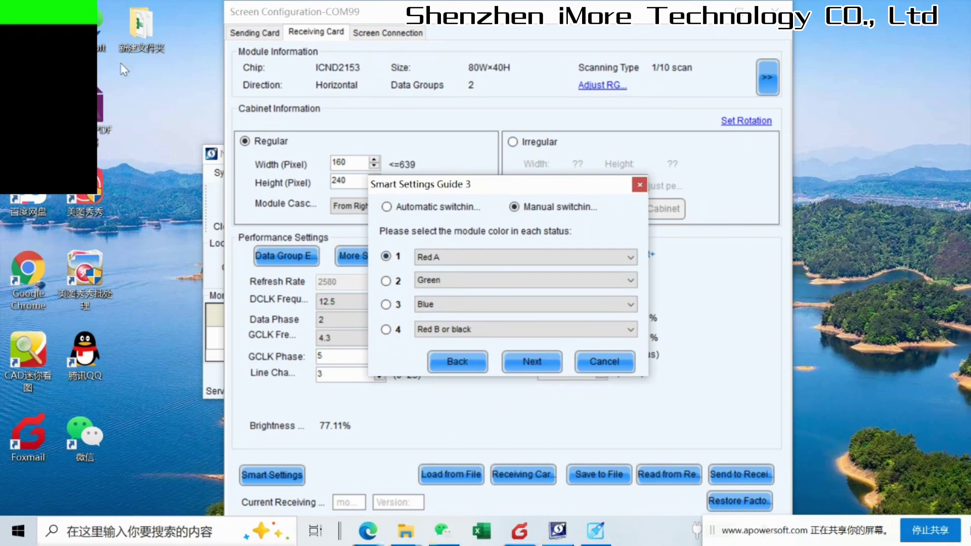
Set the status colours to Red A, Green, Blue and Red B or black, then continue to Guide 4.
click(470, 258)
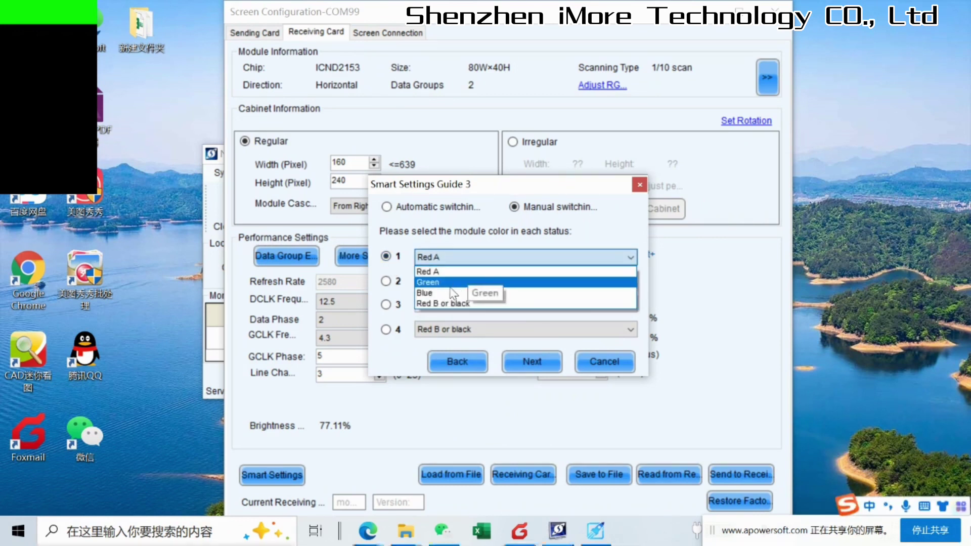
click(451, 284)
click(386, 281)
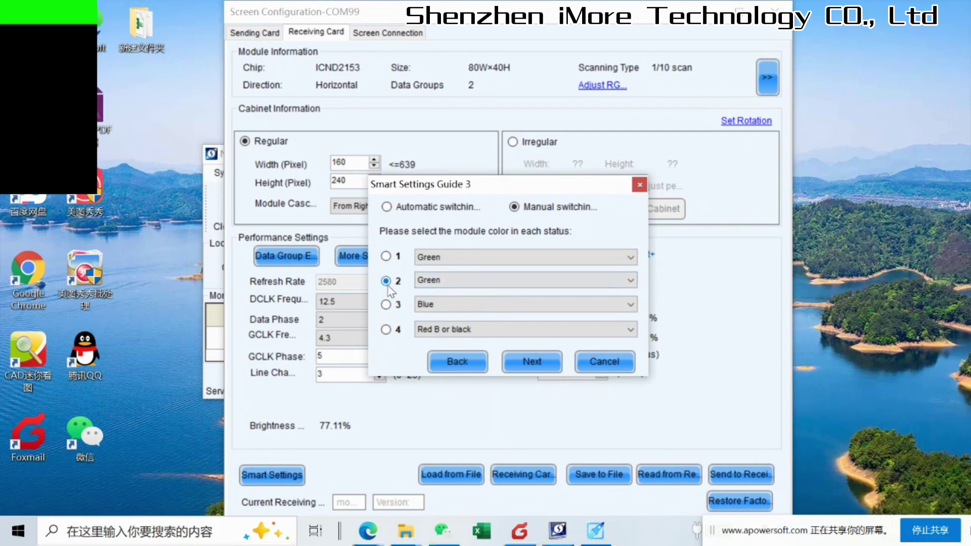
click(445, 283)
click(486, 293)
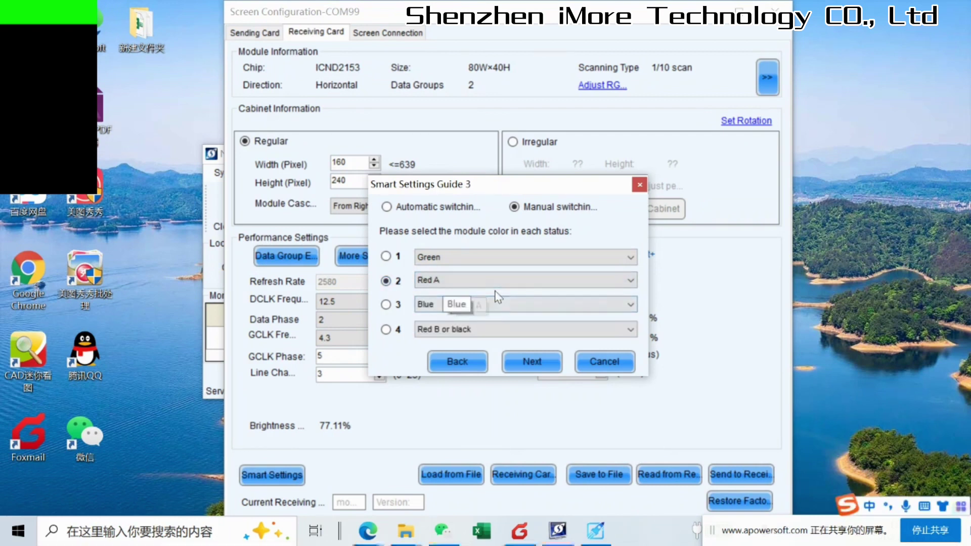
click(386, 256)
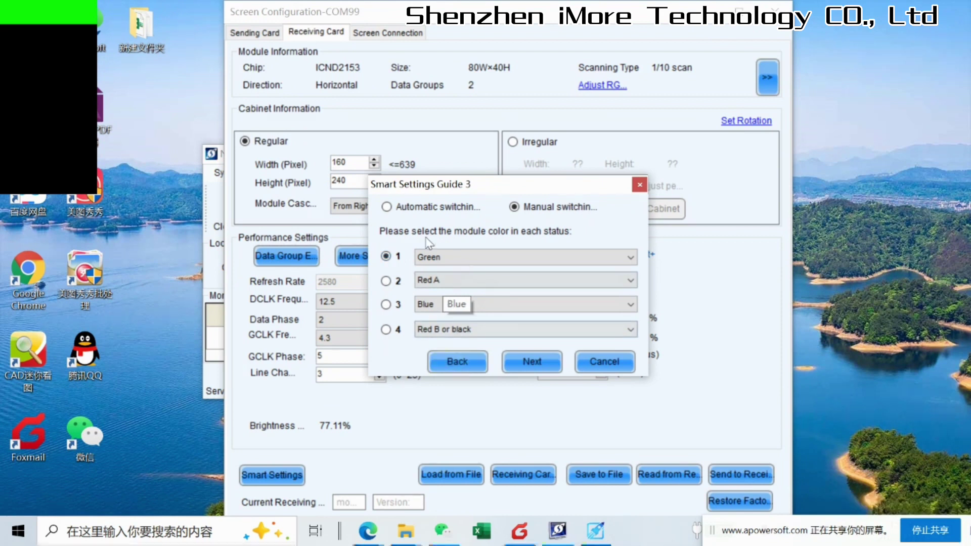
click(506, 257)
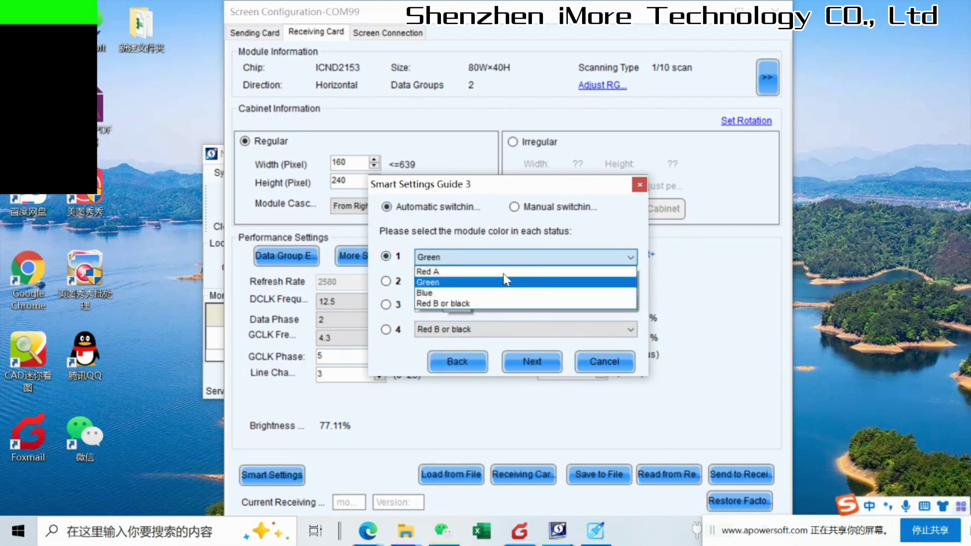
click(465, 283)
click(464, 281)
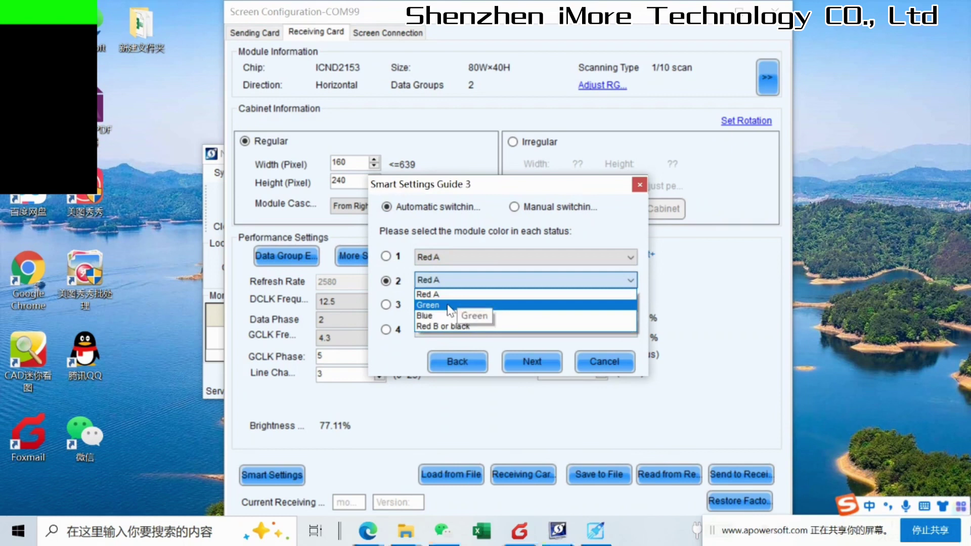
click(456, 300)
click(541, 368)
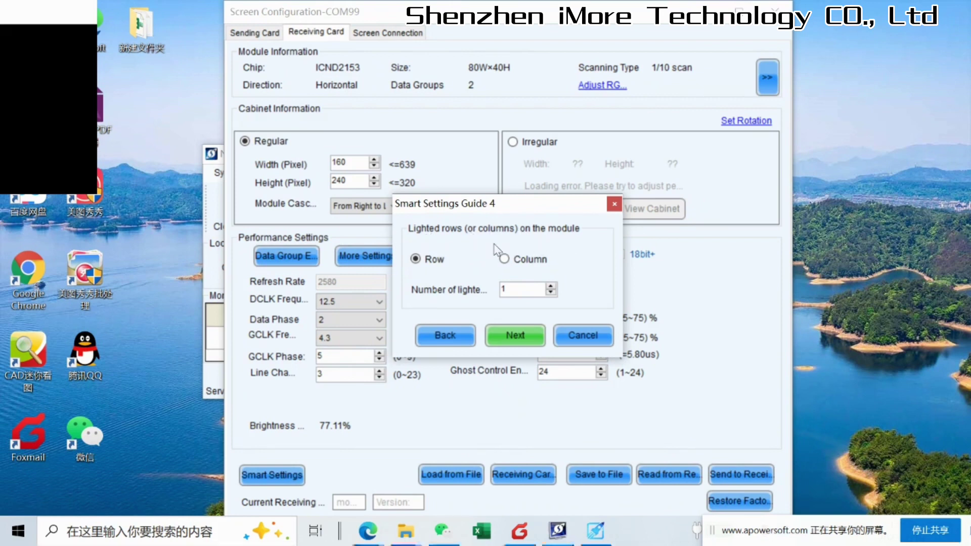
Keep Row selected and set the number of lighted rows to 20.
click(434, 260)
click(516, 295)
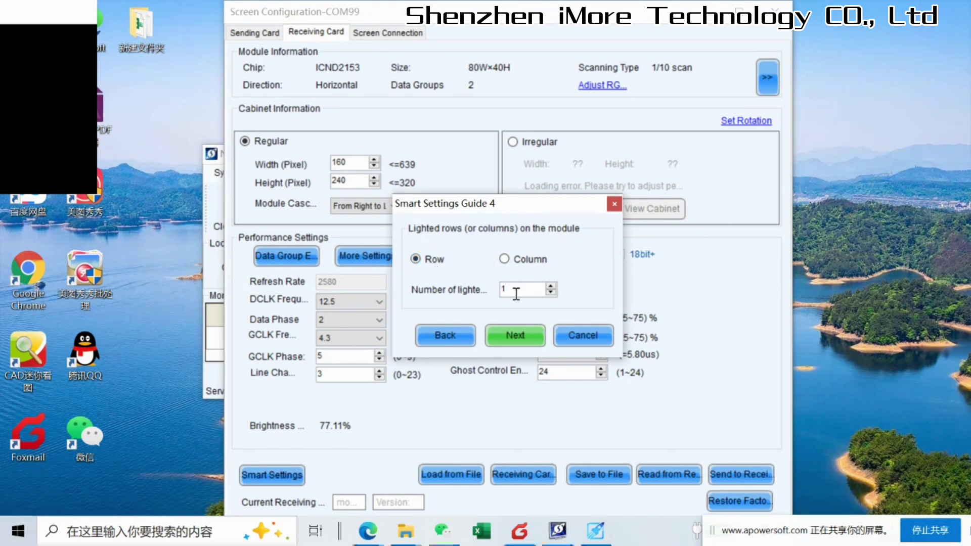
double_click(517, 295)
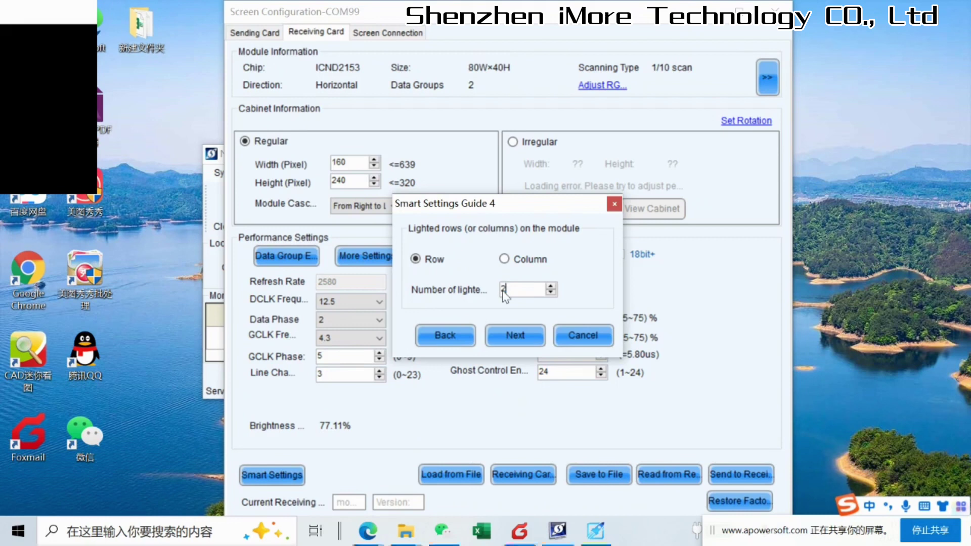
Accept 20 lighted rows and change Guide 5's lighted-row Quantity from 1 to 2.
click(528, 341)
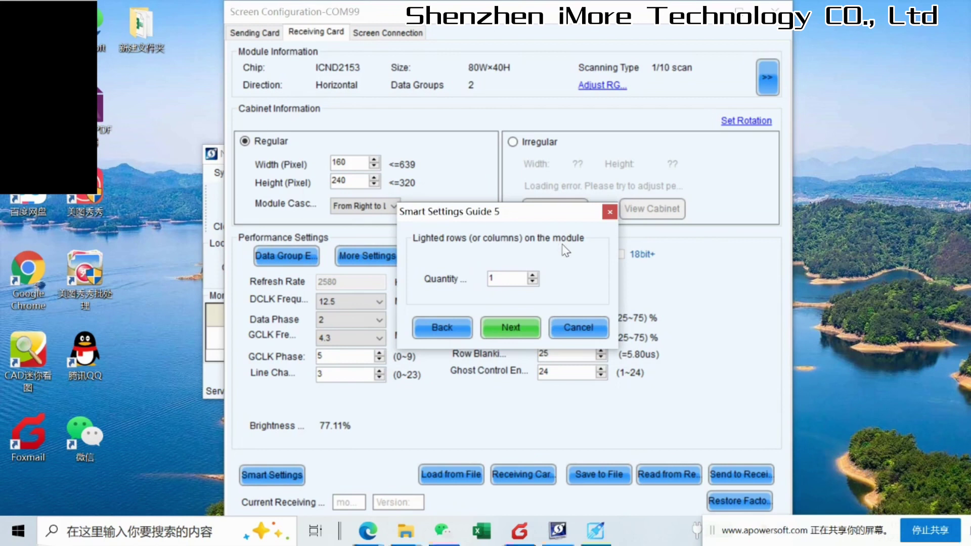
click(500, 281)
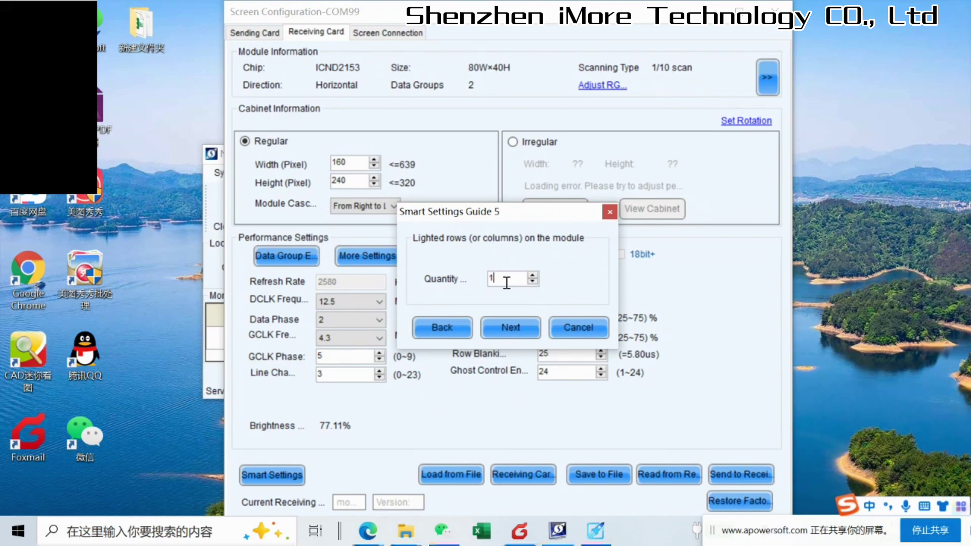
key(BackSpace)
text(2)
Apply quantity 2, then mark Guide 6's grid points until all 160 complete the running line table.
click(510, 332)
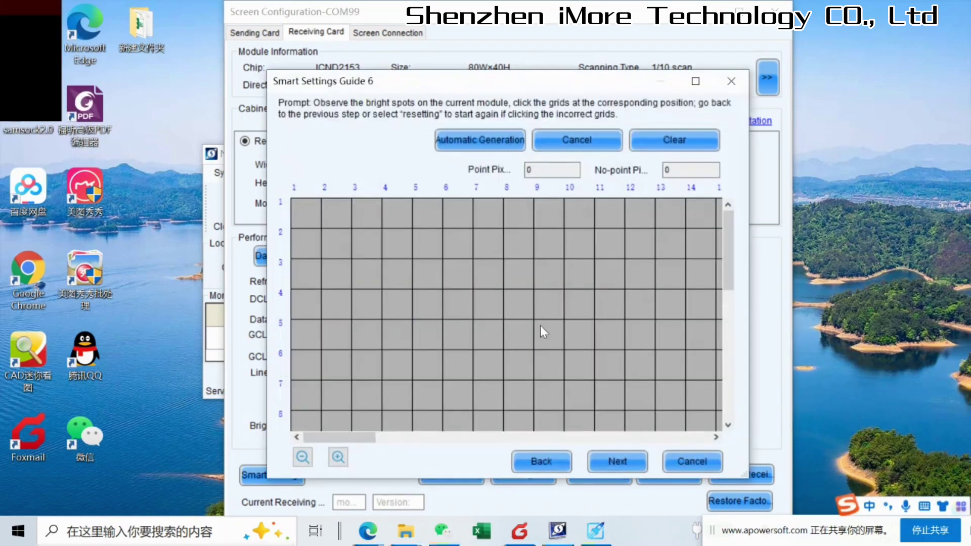
scroll(572, 275, down, 2)
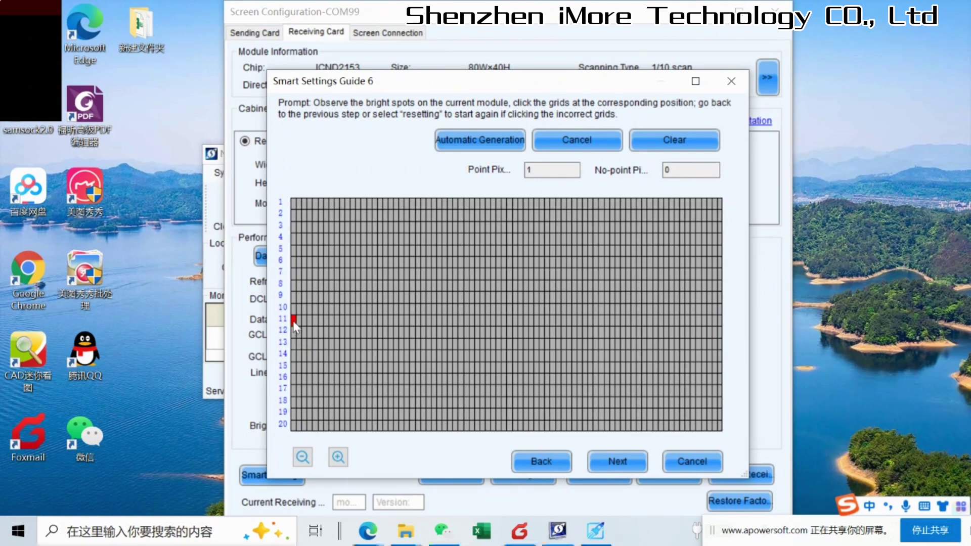
click(295, 321)
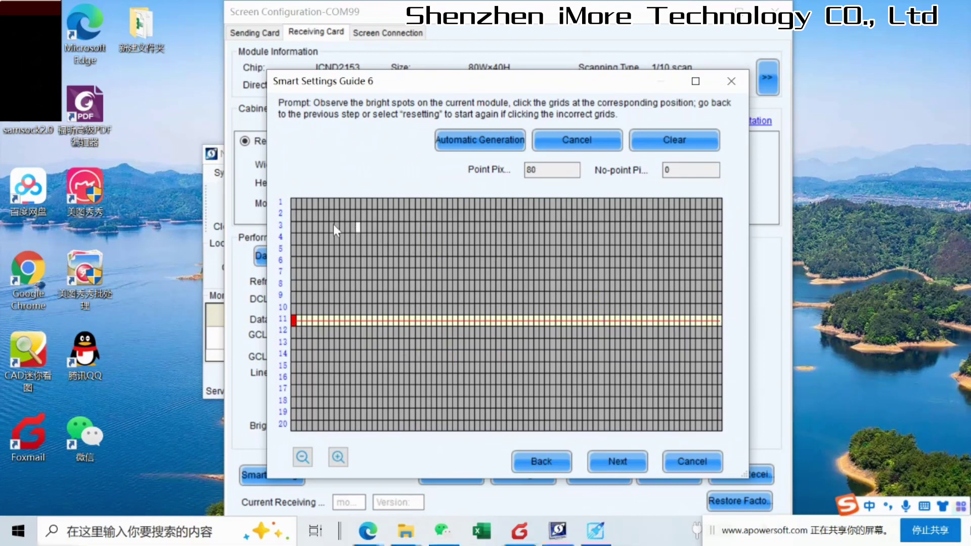
click(293, 202)
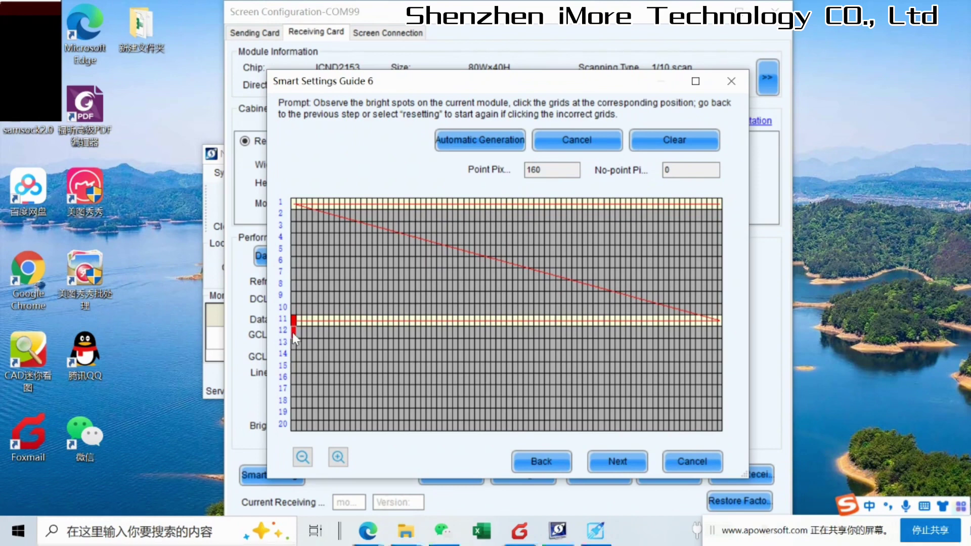
click(293, 333)
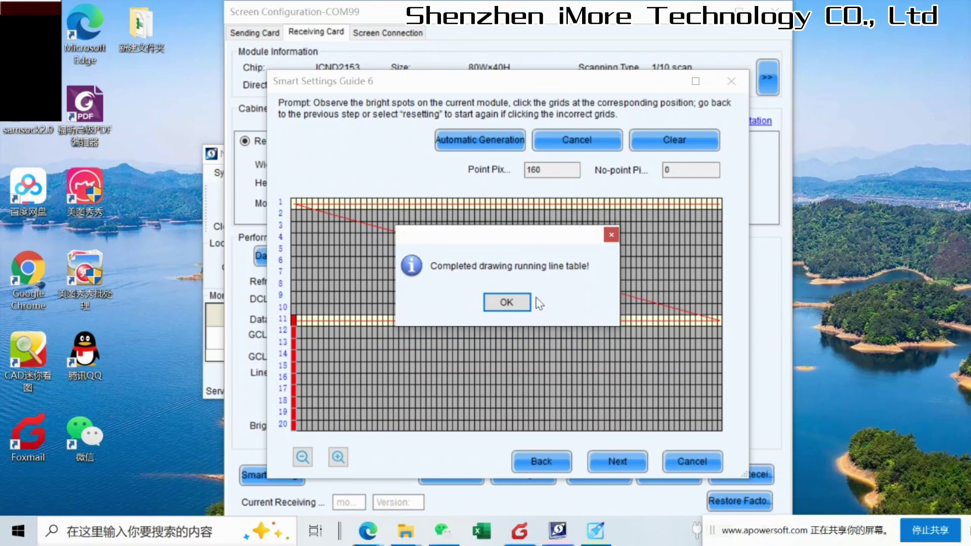
Dismiss the table-complete message, apply the smart setting, and acknowledge its success message.
click(509, 306)
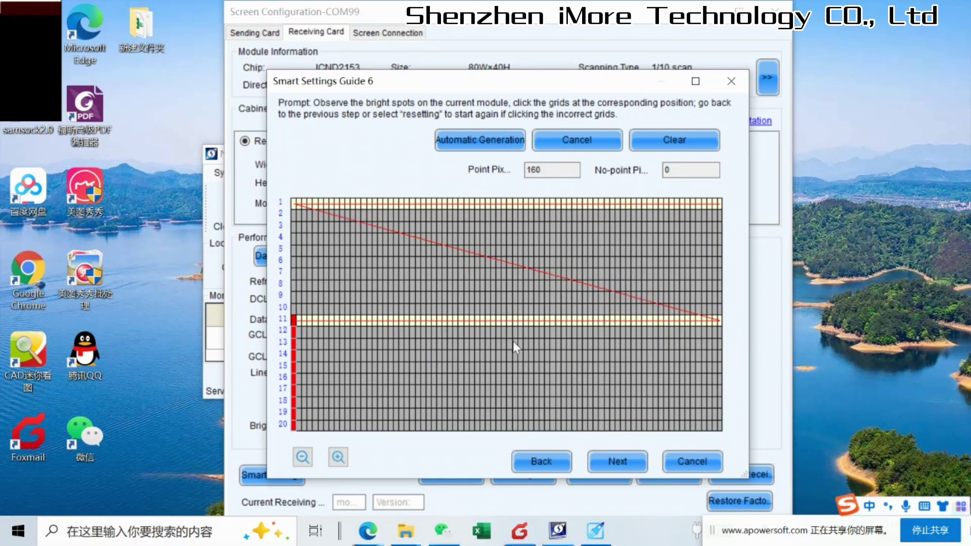
click(618, 462)
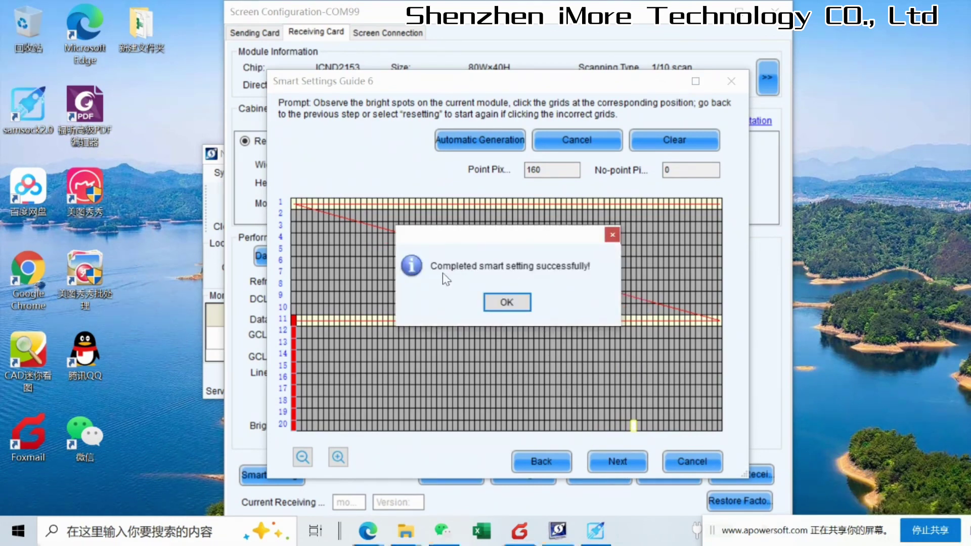
click(507, 304)
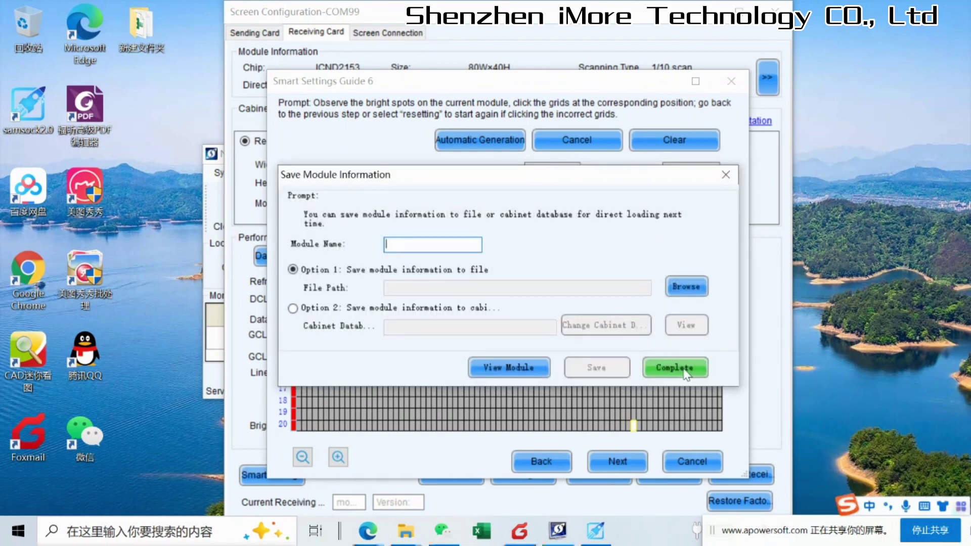
Complete the smart setting wizard without saving the module information.
click(675, 367)
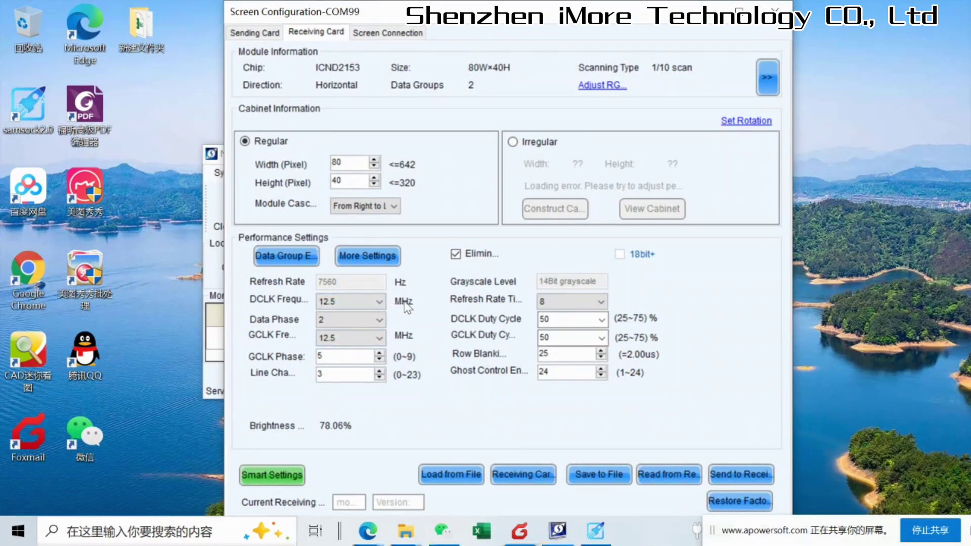
Set the GCLK frequency to 4.8 MHz for a 2880 Hz refresh rate.
click(381, 343)
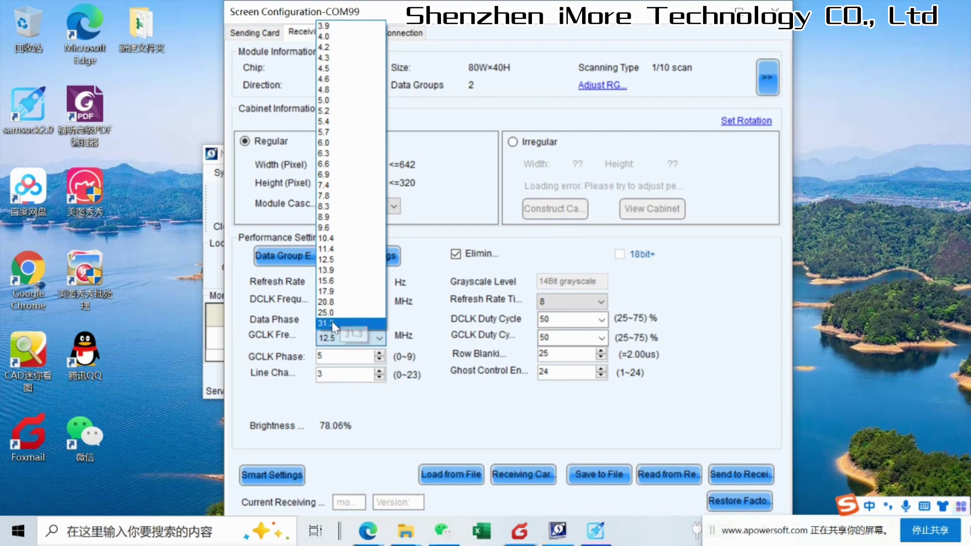
click(400, 314)
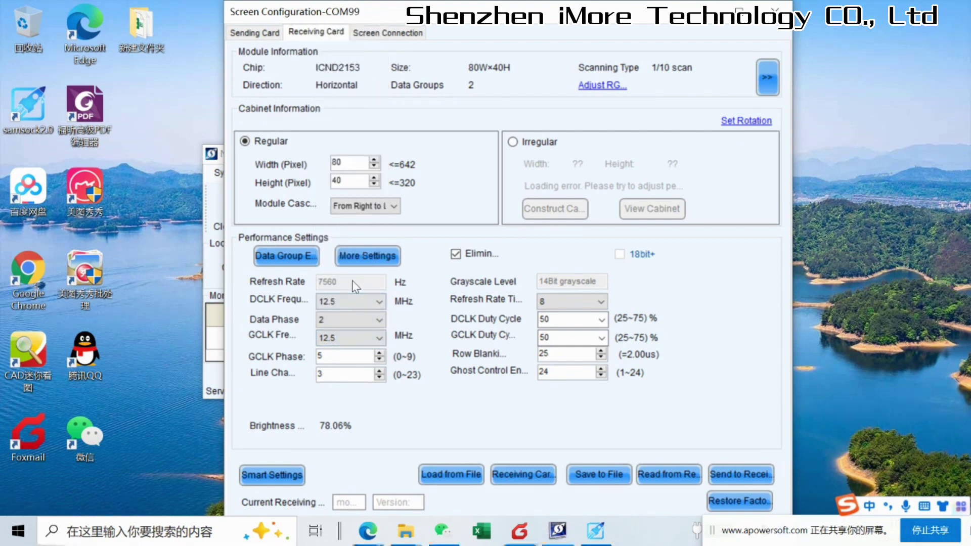
click(349, 338)
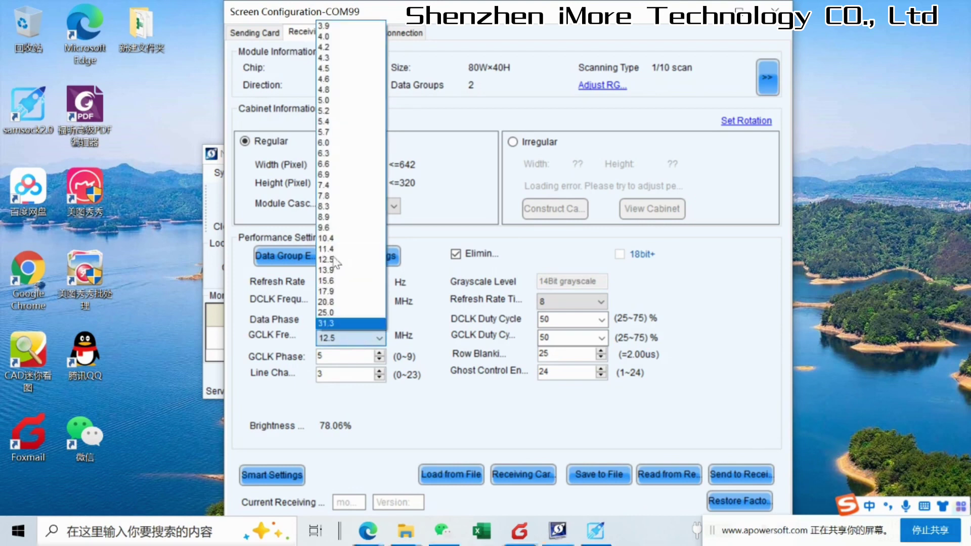
click(333, 101)
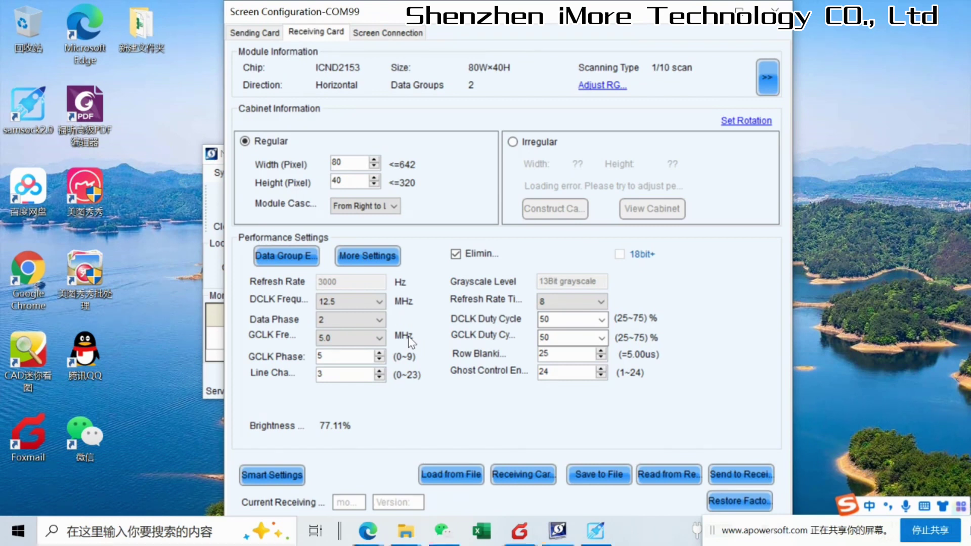
click(380, 338)
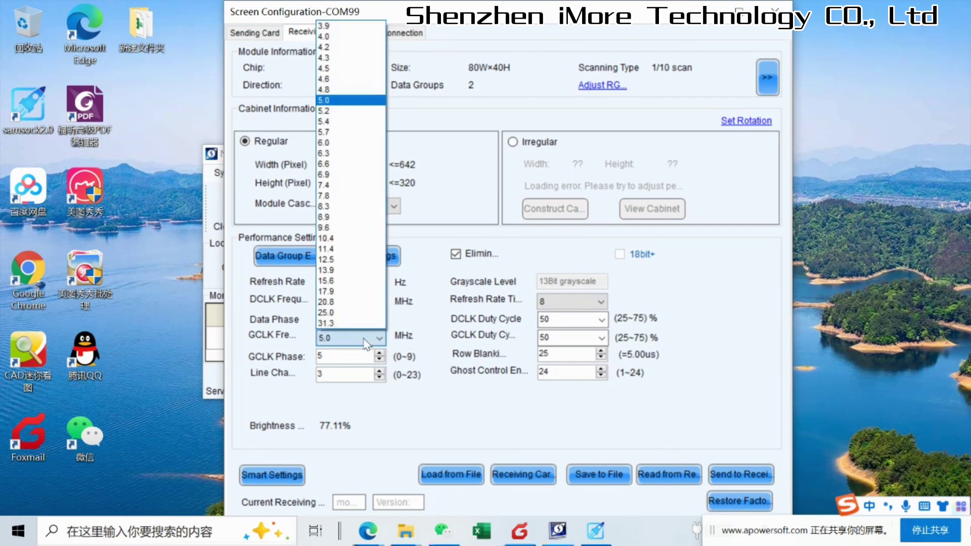
click(338, 132)
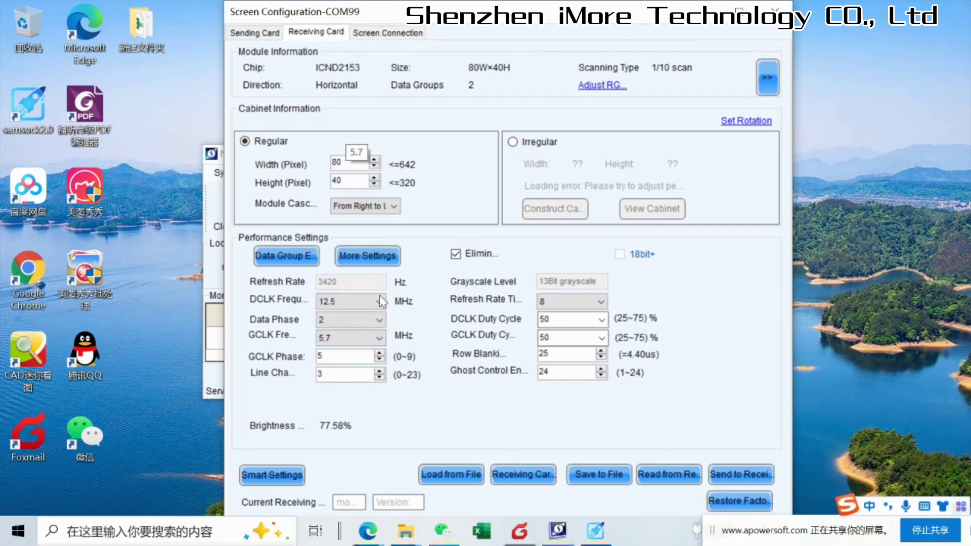
click(352, 344)
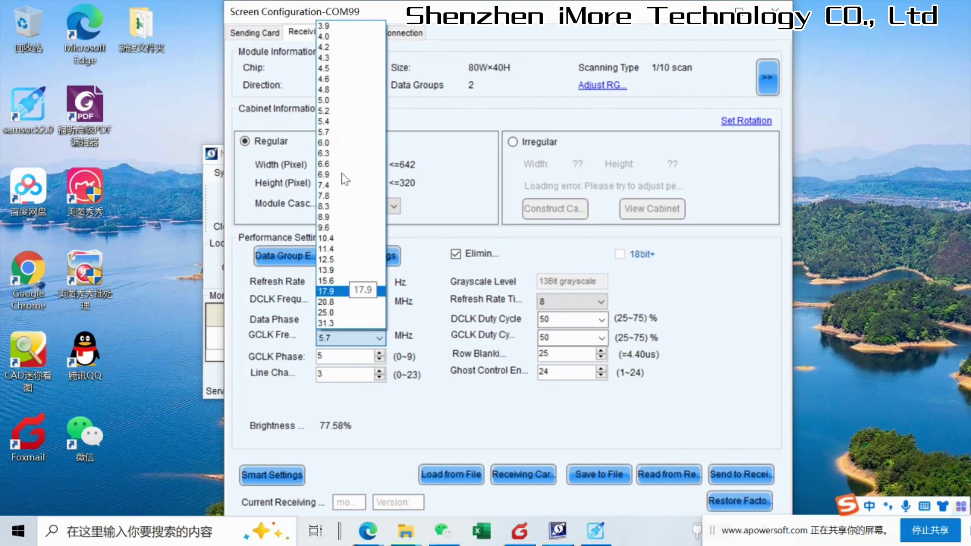
click(342, 112)
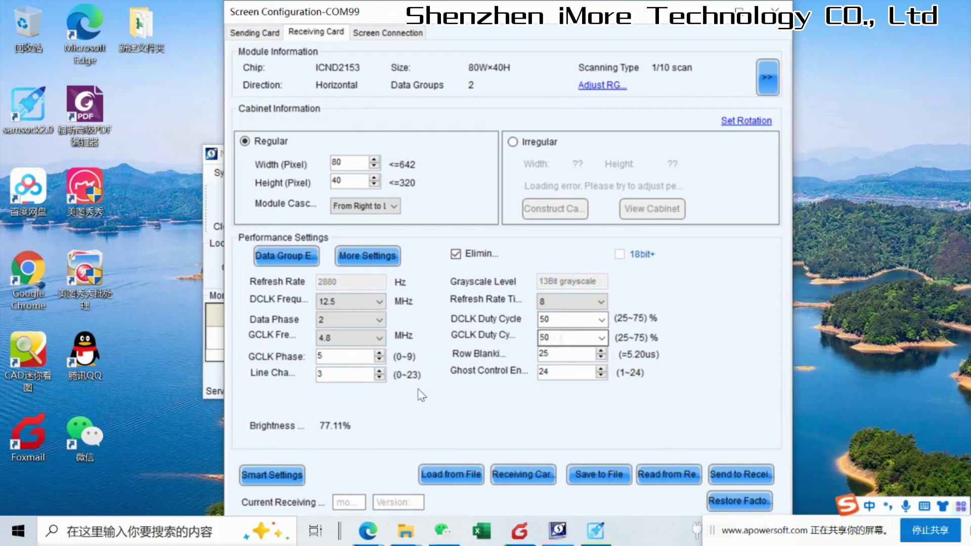
Send the parameters to all receiving cards and acknowledge the success message.
click(754, 482)
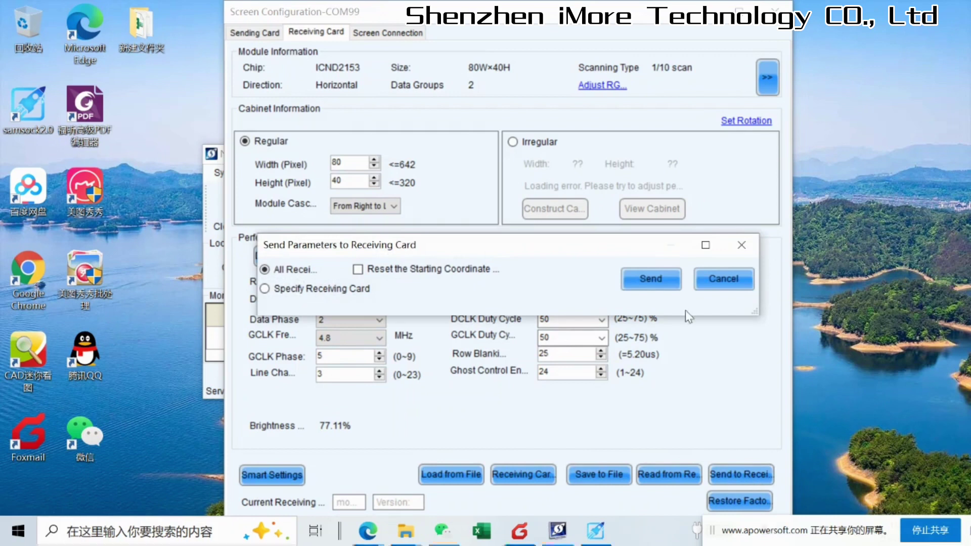
click(653, 280)
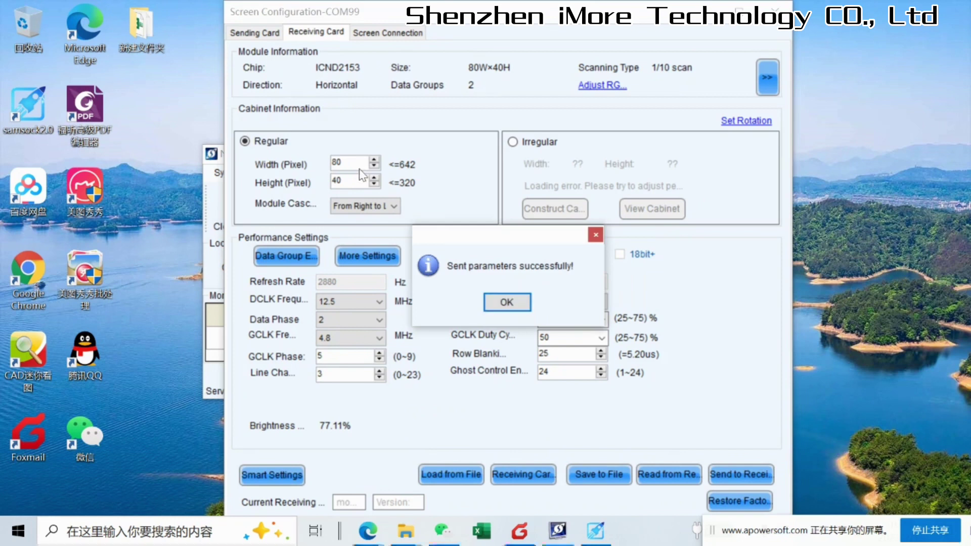
click(501, 303)
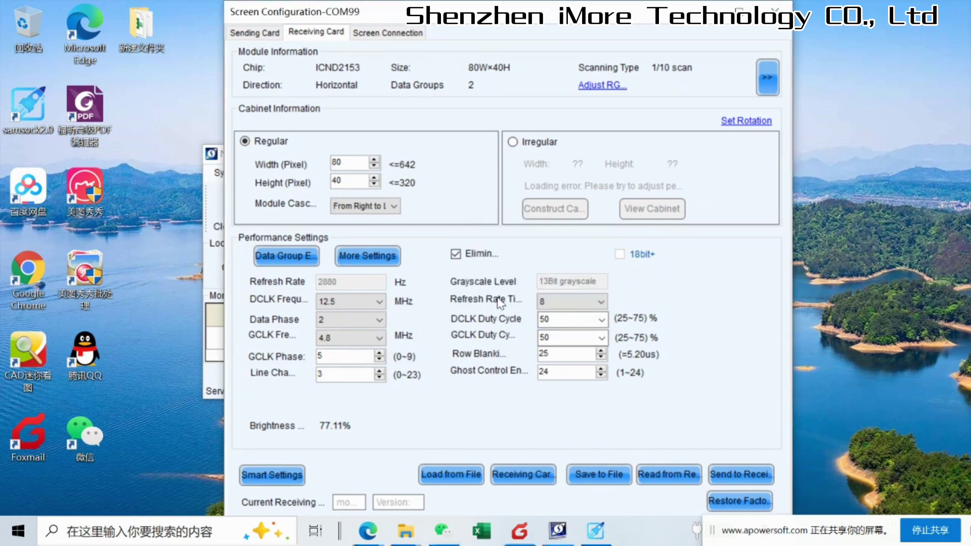
Set the cabinet to 160 pixels wide by 240 high and send it to all receiving cards.
double_click(342, 162)
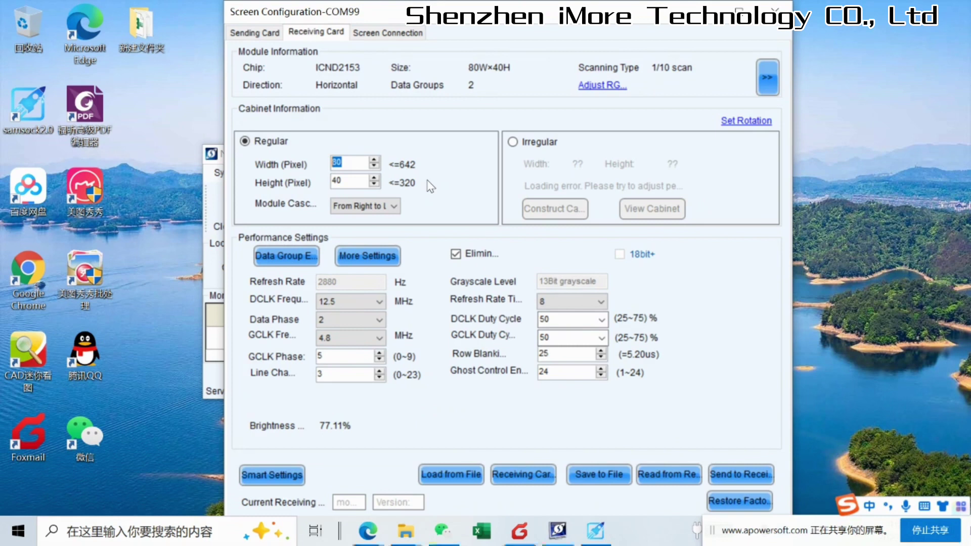
text(1)
text(69)
click(345, 180)
drag(345, 180, 327, 183)
text(240)
click(739, 475)
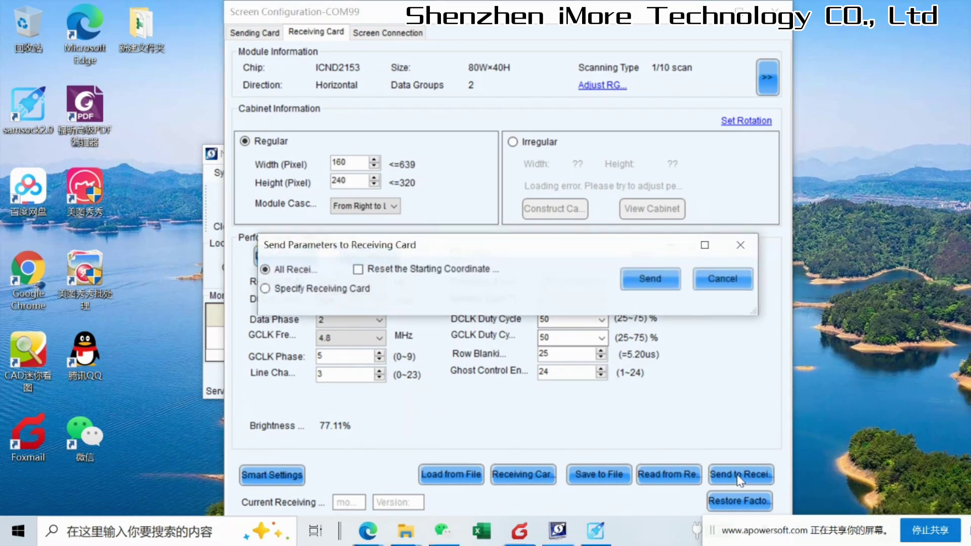
click(649, 281)
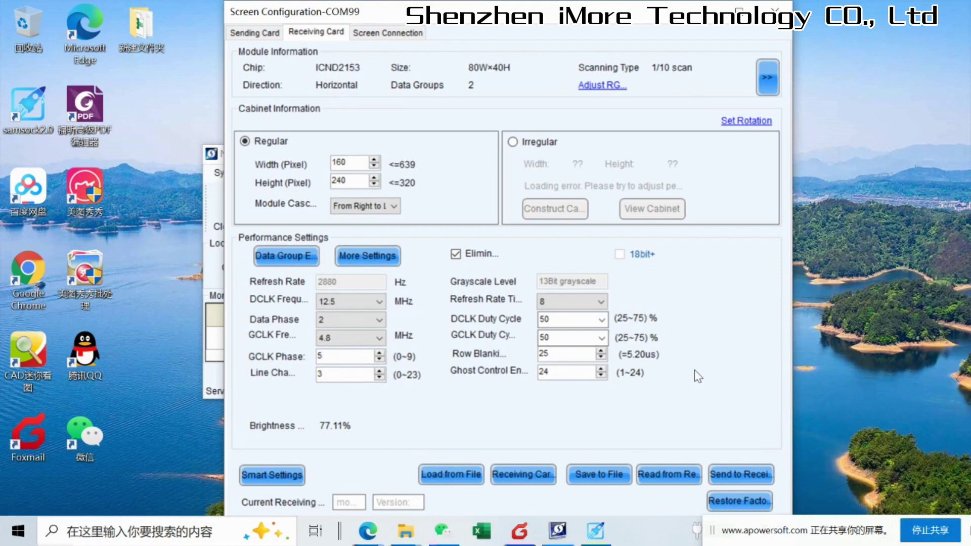
Dismiss the success message and select sending card 1's receiving card cell in Screen Connection.
click(501, 302)
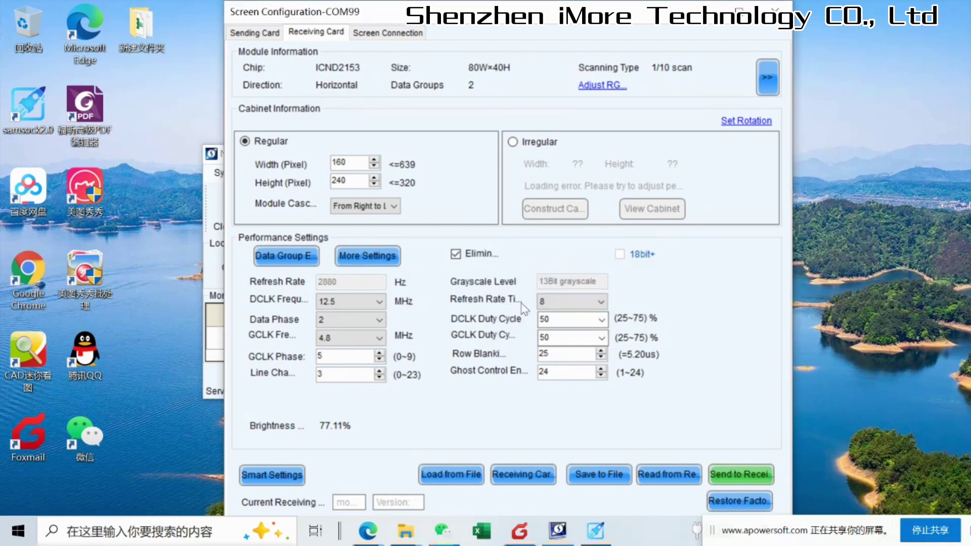
click(387, 34)
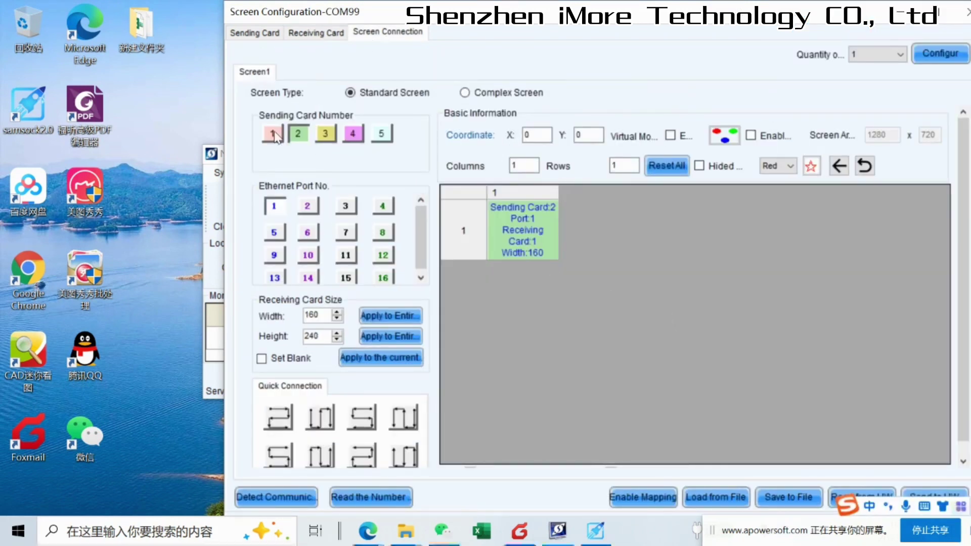
click(274, 135)
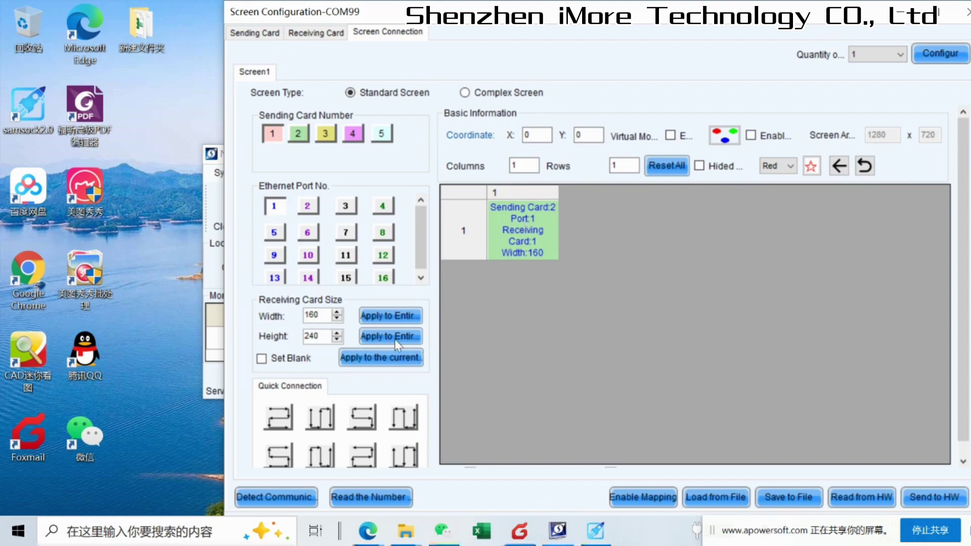
click(531, 235)
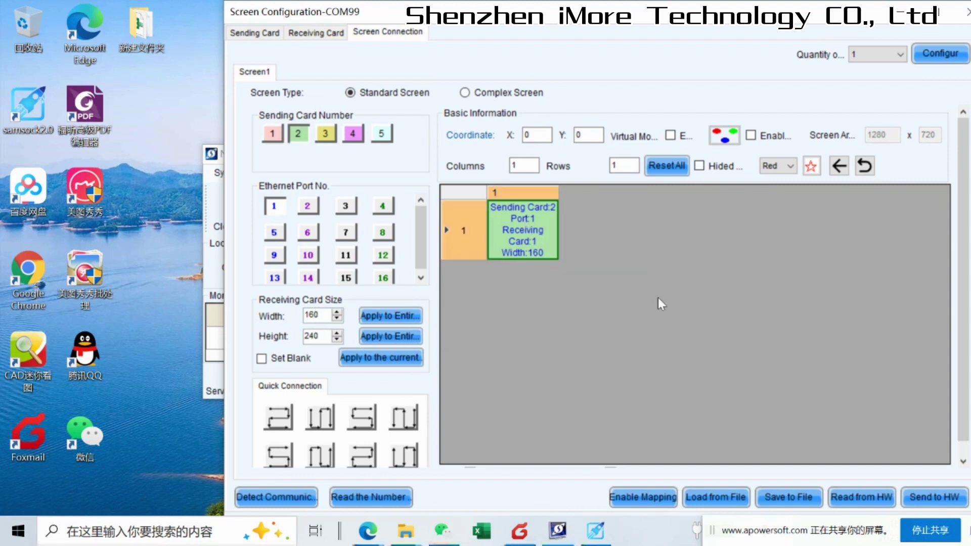
Send and save the screen connection layout to hardware, then return to Receiving Card settings.
click(949, 506)
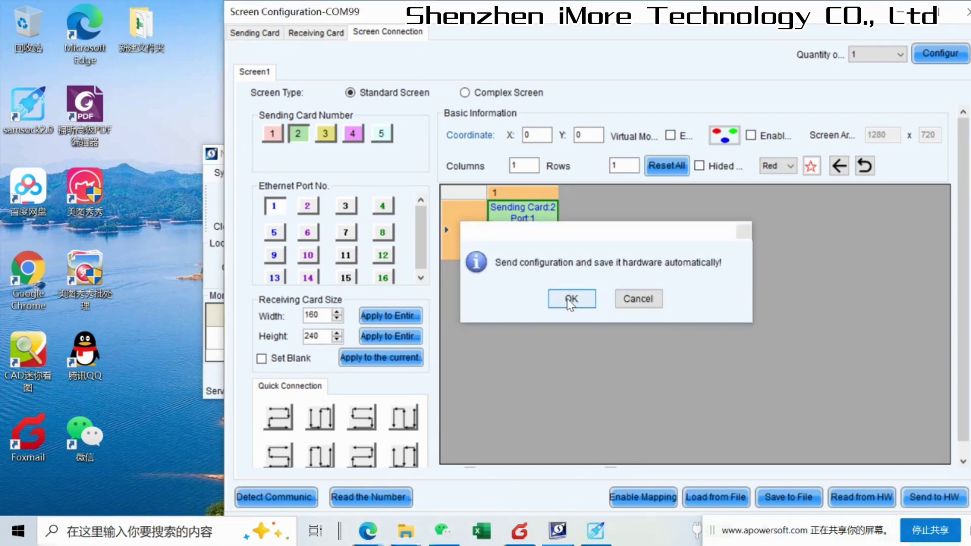
click(573, 302)
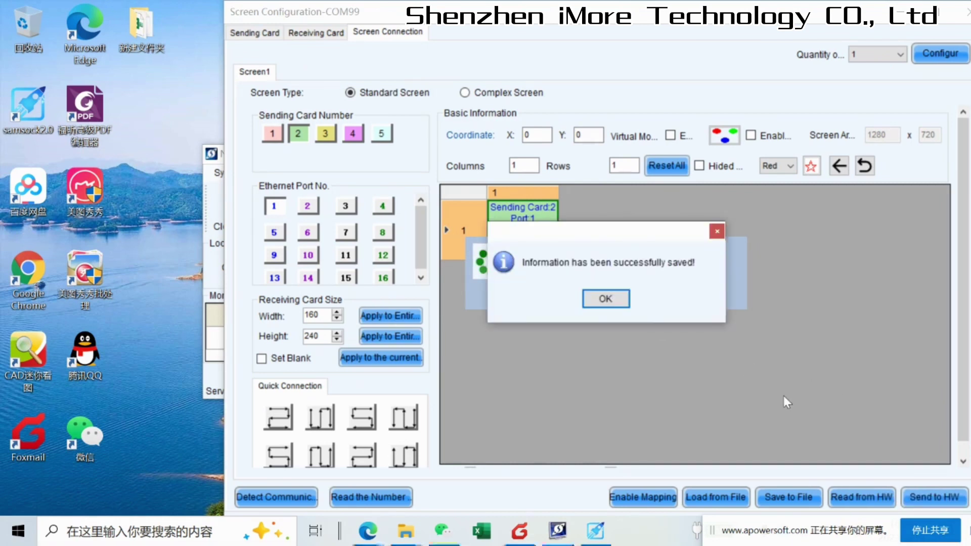
click(608, 299)
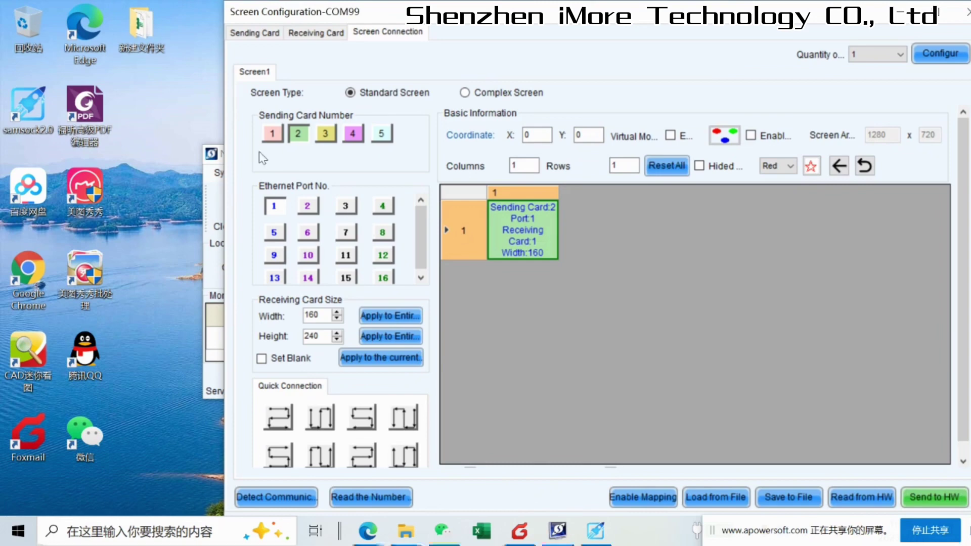
click(317, 33)
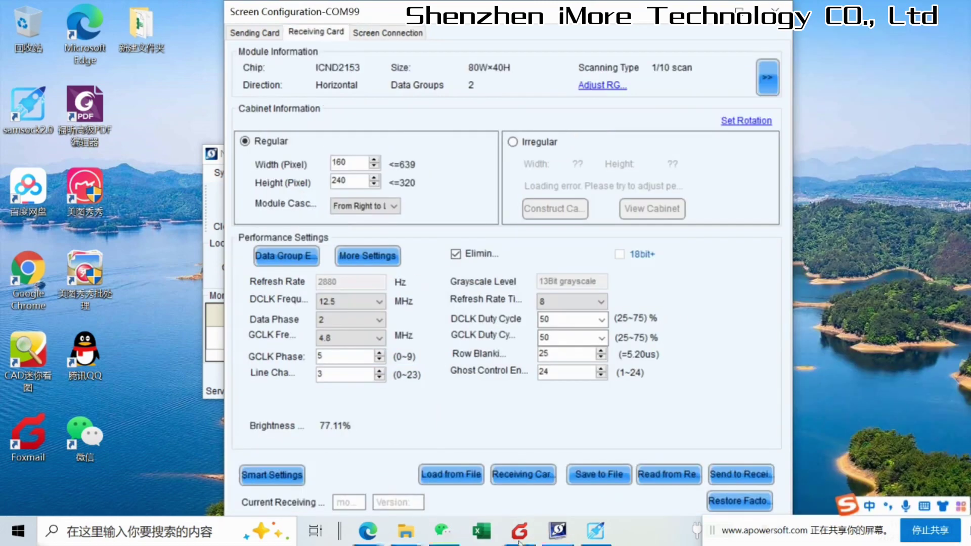